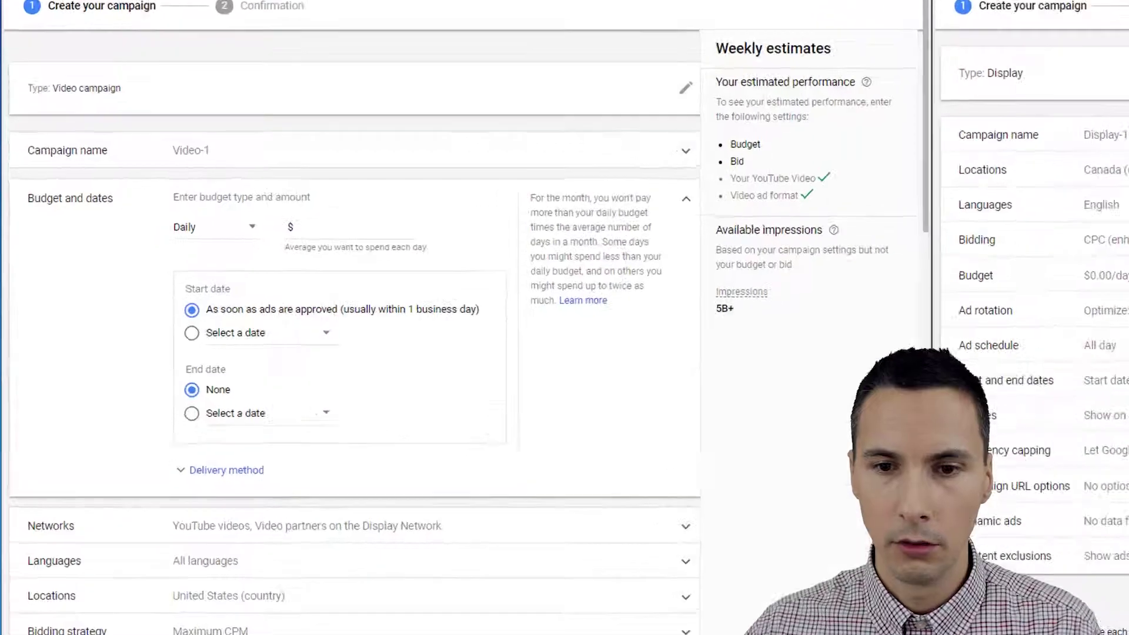
# Review the Display-1 budget and start/end date settings under Budget and dates
pyautogui.moveTo(153, 148); pyautogui.dragTo(33, 161)
pyautogui.click(51, 157)
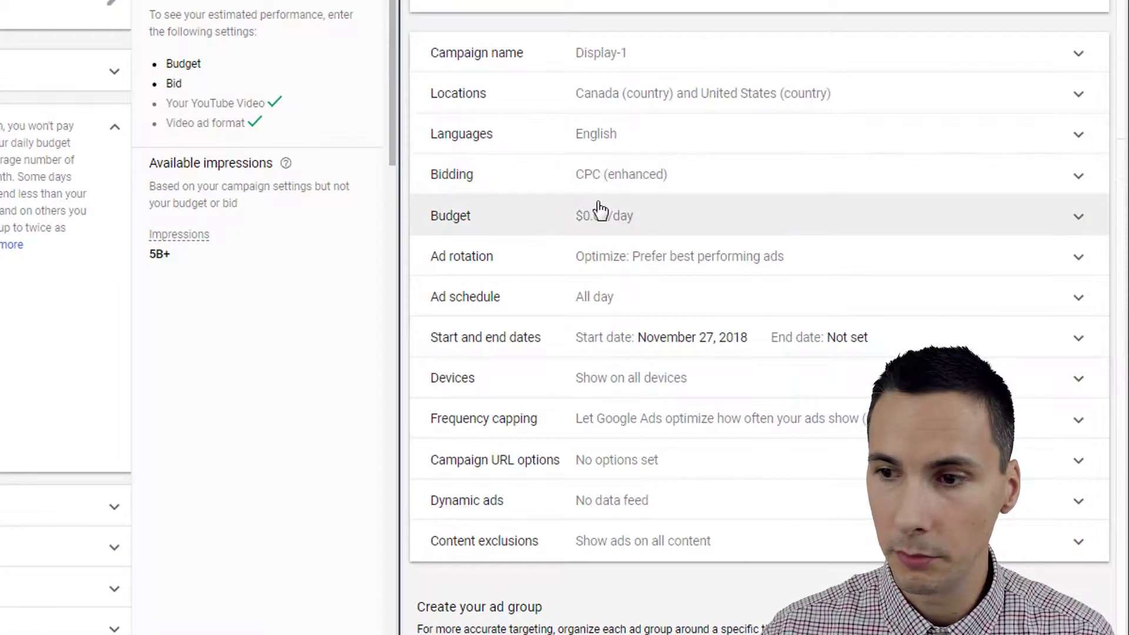
pyautogui.click(591, 221)
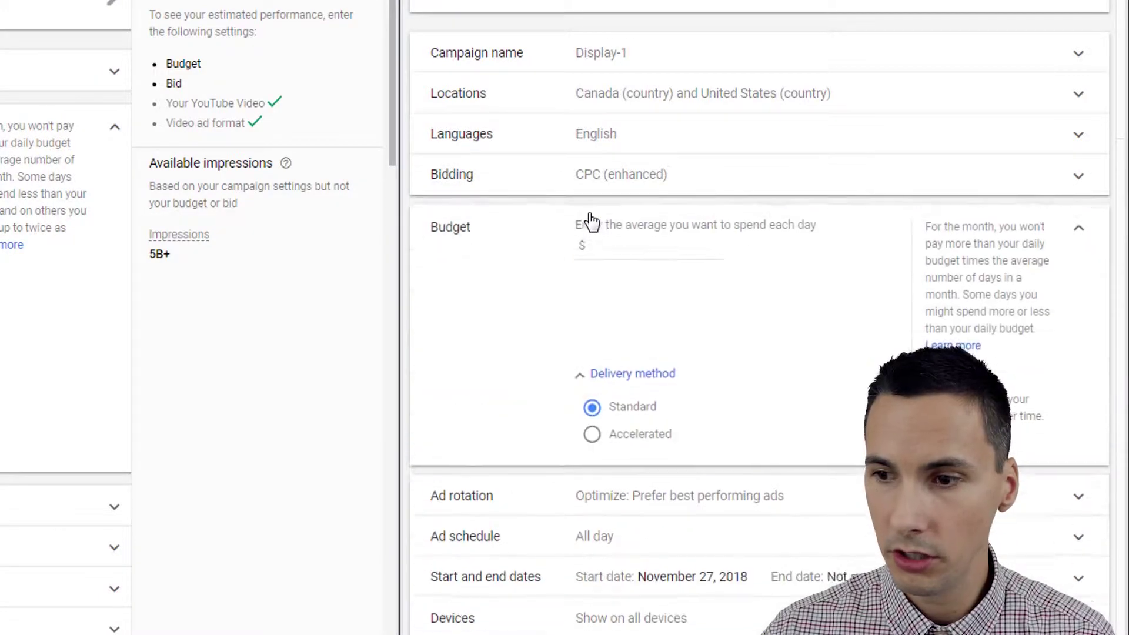
pyautogui.click(1088, 231)
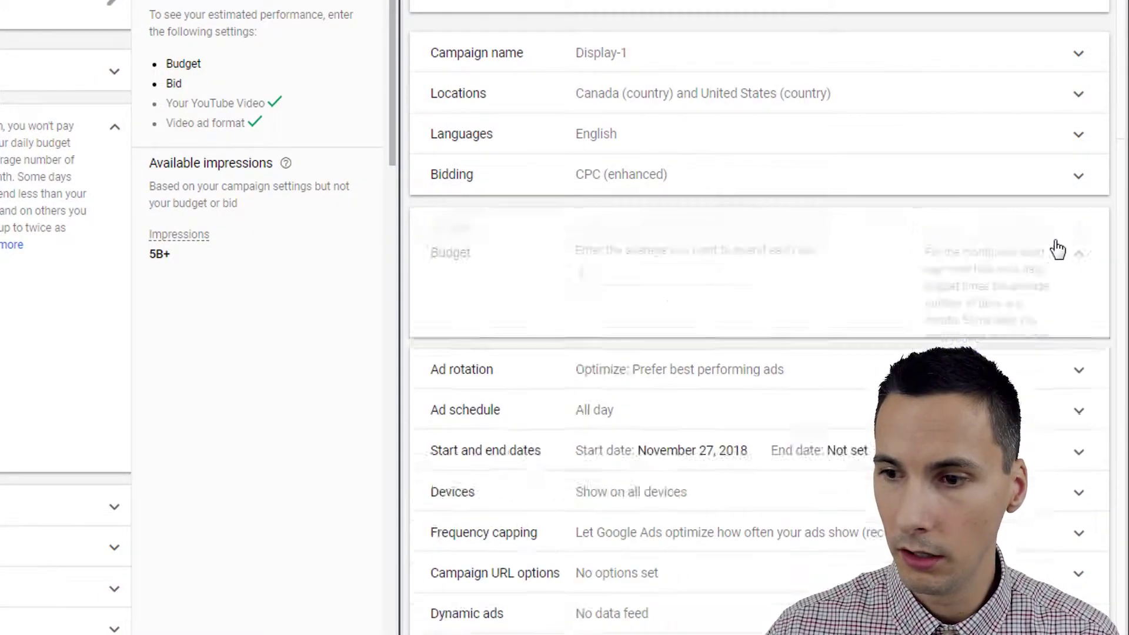
pyautogui.click(643, 347)
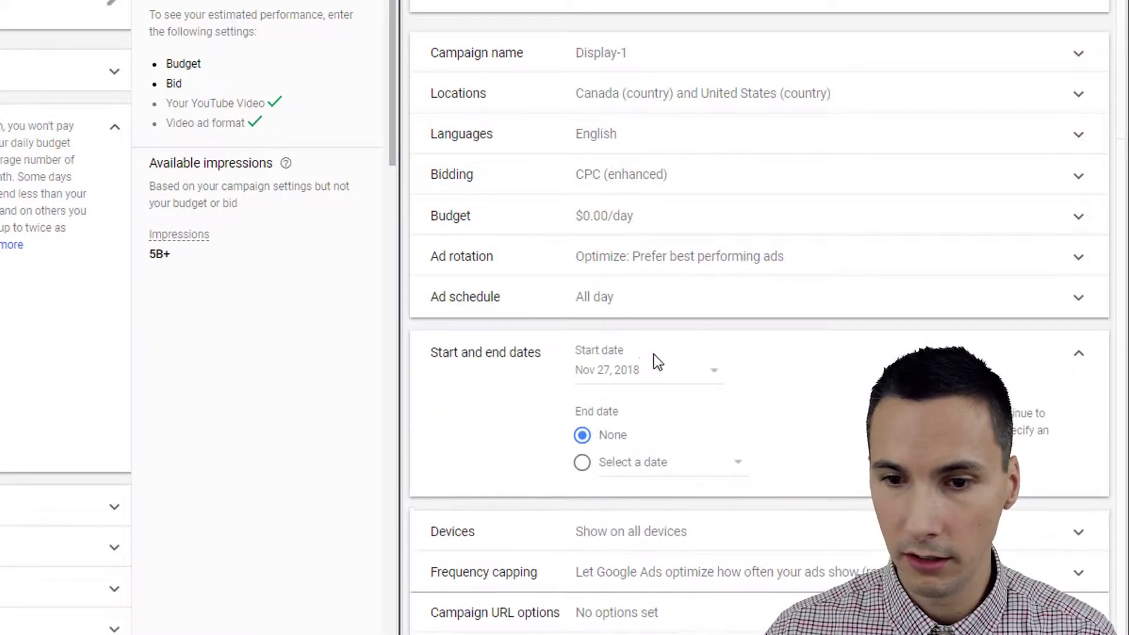
pyautogui.click(1080, 358)
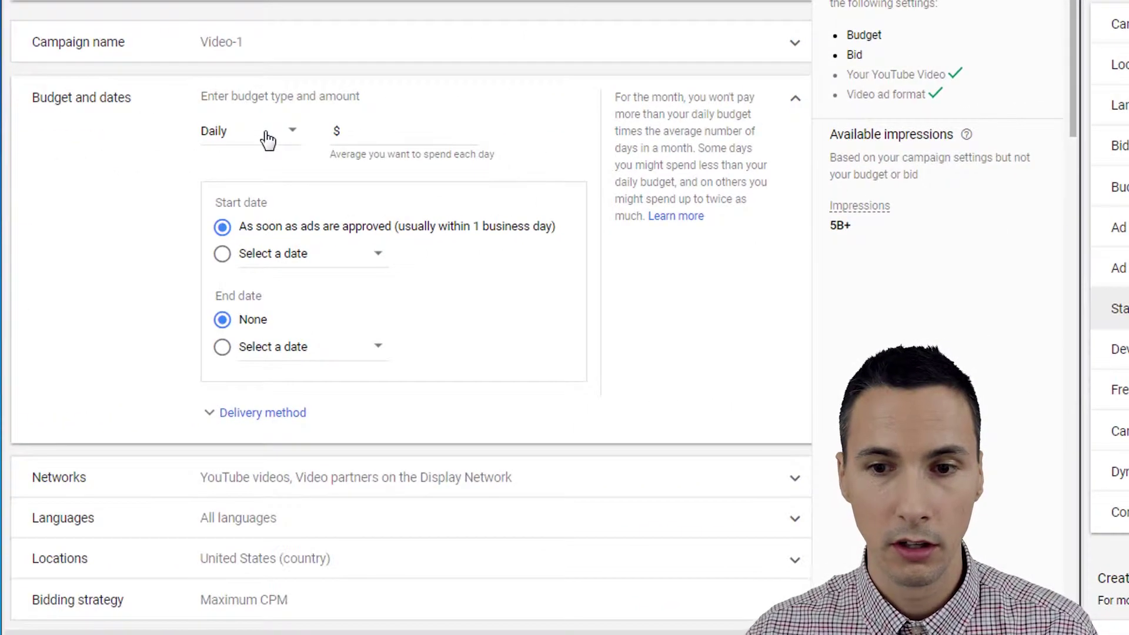
# Enter a 10 daily budget, then clear the Video-1 budget amount
pyautogui.click(145, 141)
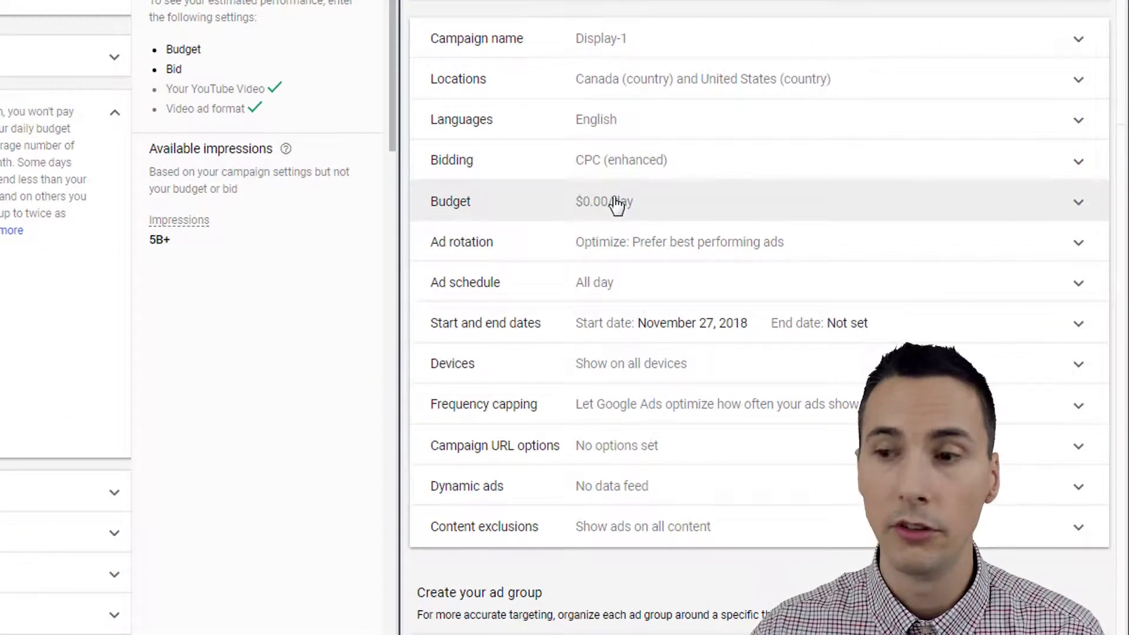
pyautogui.click(616, 204)
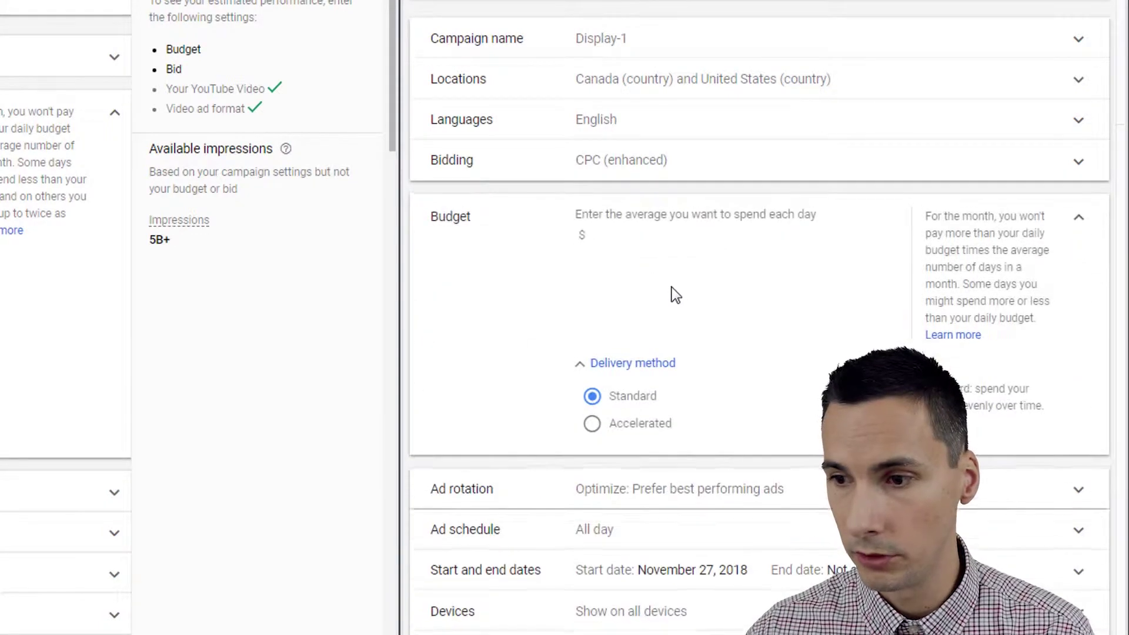
pyautogui.click(661, 240)
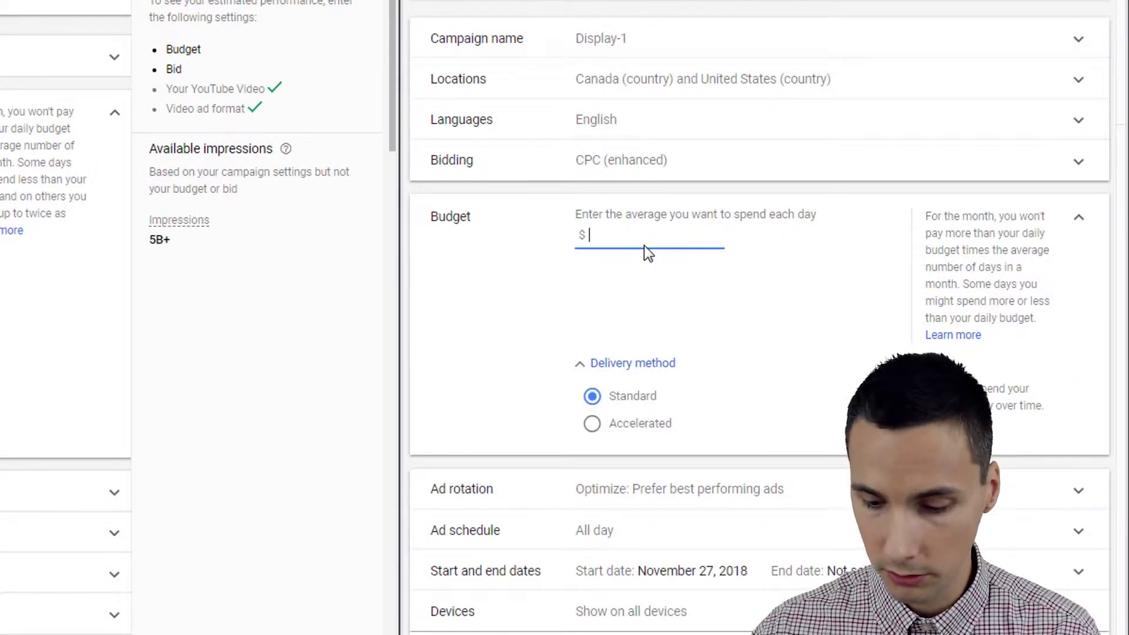
pyautogui.write('10')
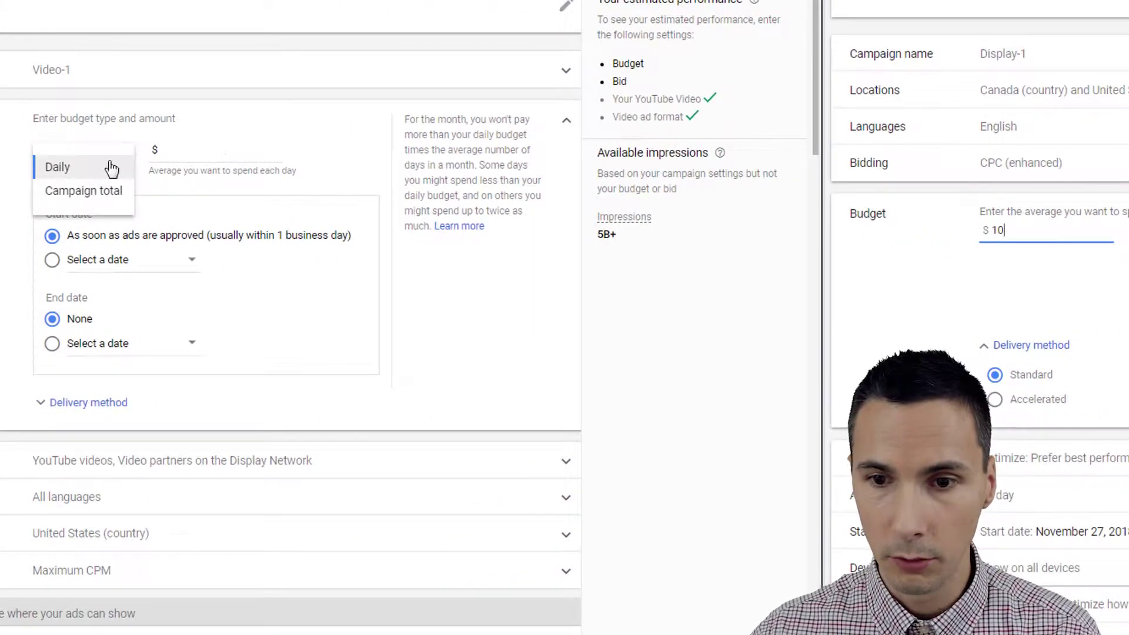
pyautogui.click(166, 154)
pyautogui.click(166, 154)
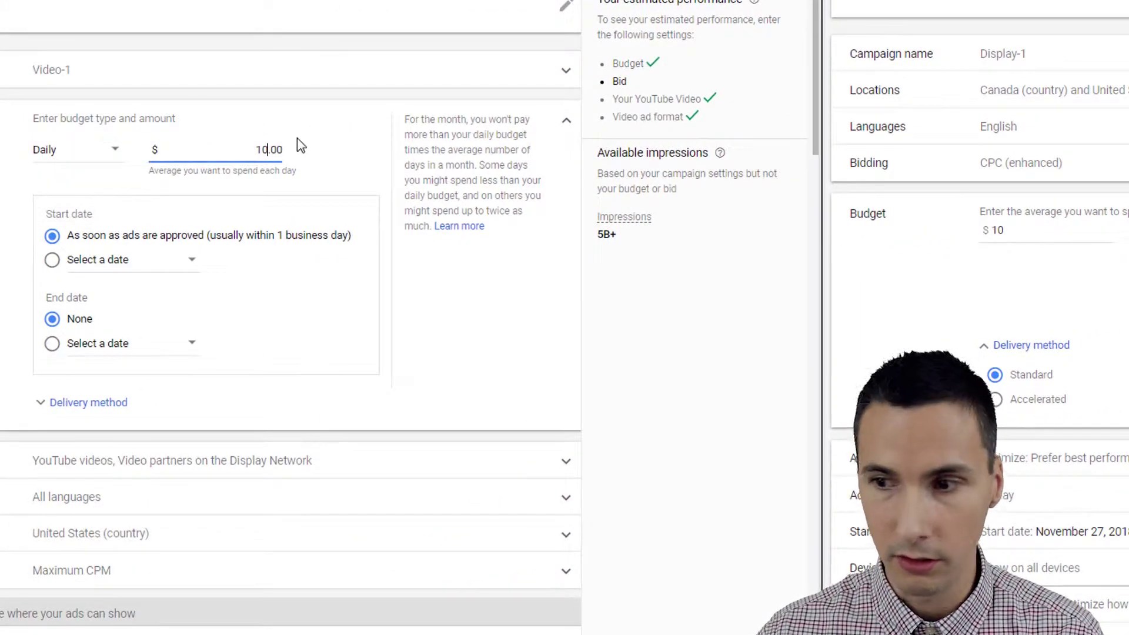
pyautogui.moveTo(250, 152); pyautogui.dragTo(298, 159)
pyautogui.press('BackSpace')
pyautogui.press('Delete')
# Change the Video-1 budget type to Campaign total, ready for a total amount
pyautogui.click(88, 152)
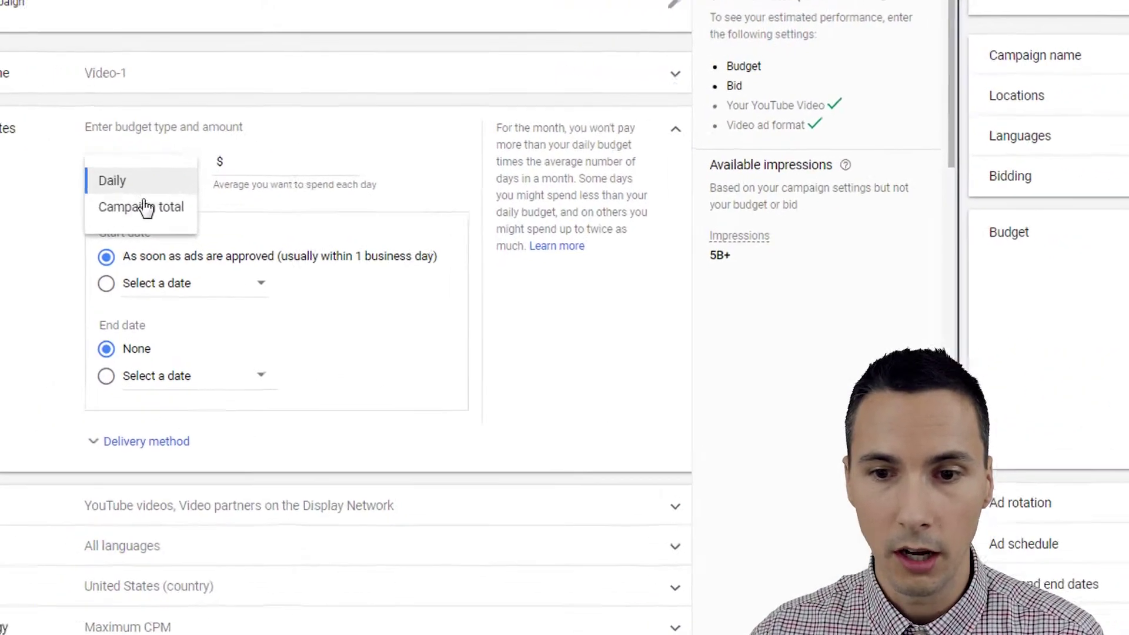
pyautogui.click(78, 185)
pyautogui.click(512, 204)
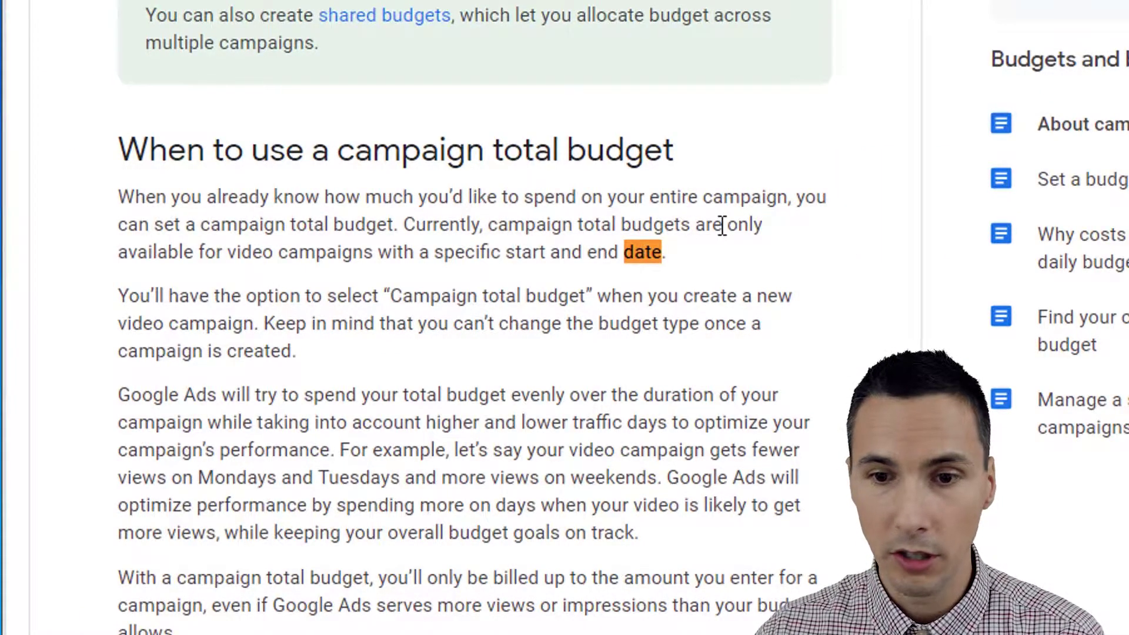
pyautogui.moveTo(229, 252); pyautogui.dragTo(649, 259)
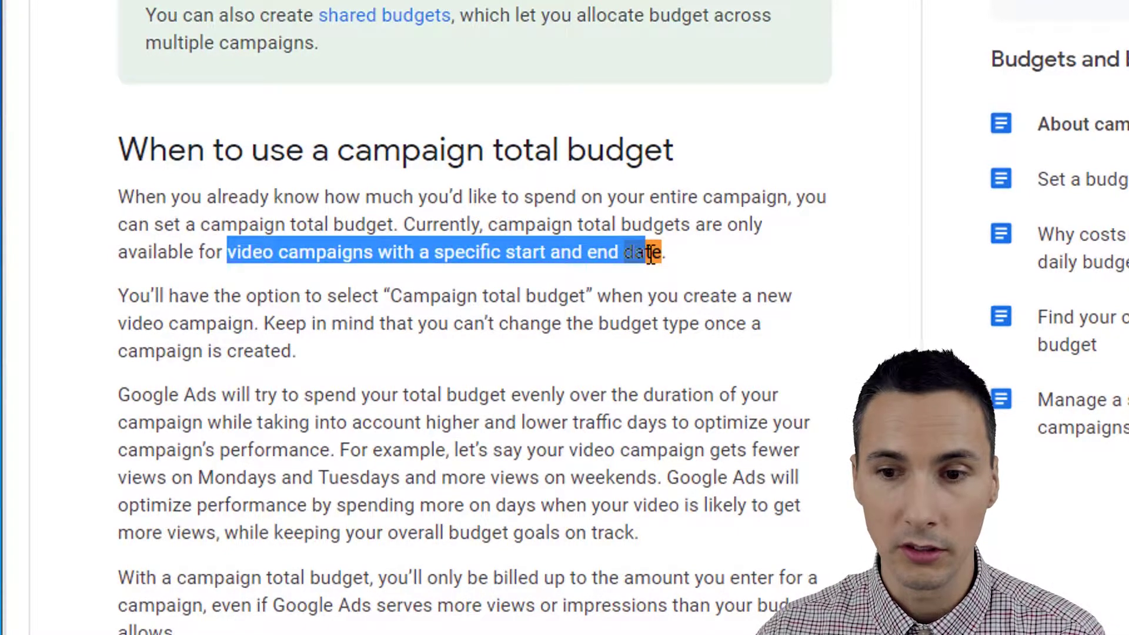
pyautogui.click(652, 260)
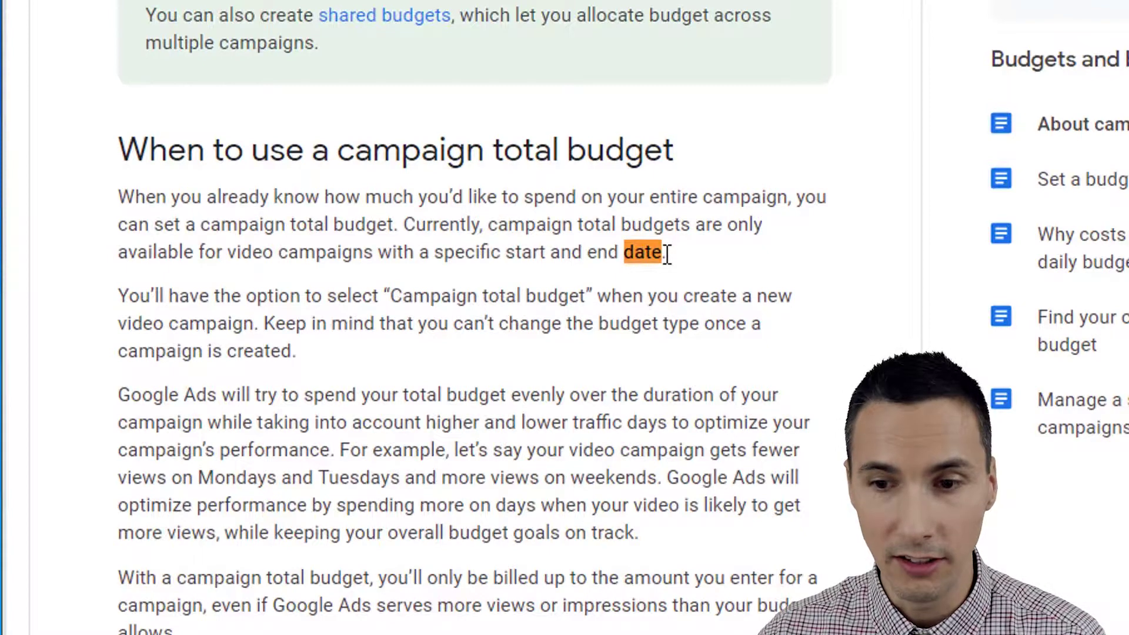
pyautogui.moveTo(667, 253); pyautogui.dragTo(572, 254)
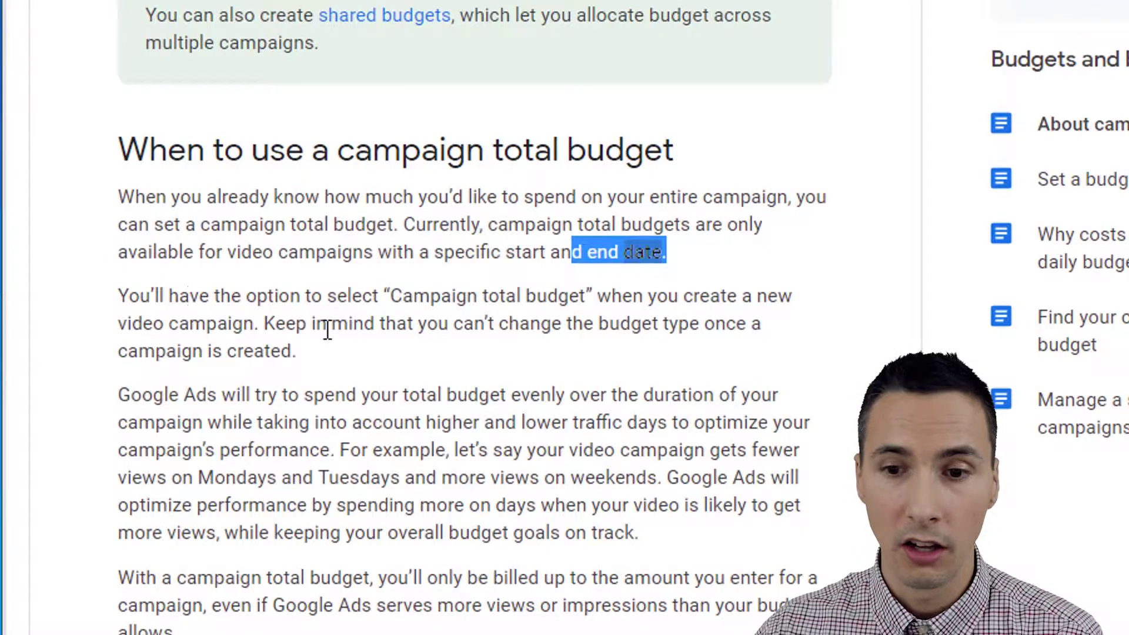
pyautogui.moveTo(325, 355); pyautogui.dragTo(261, 322)
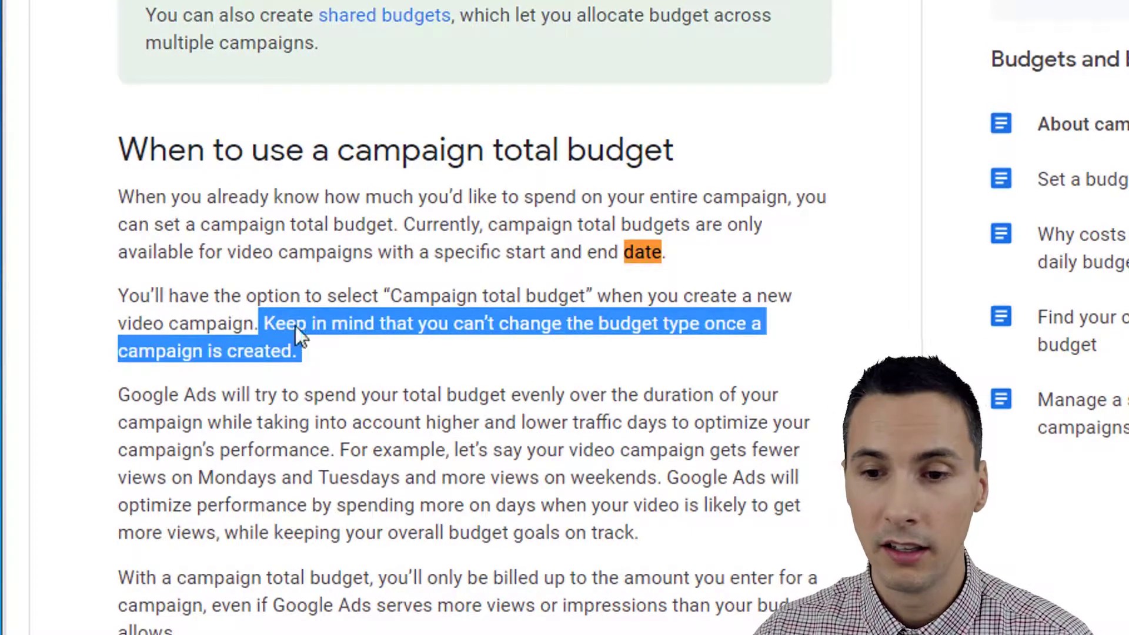
pyautogui.click(386, 354)
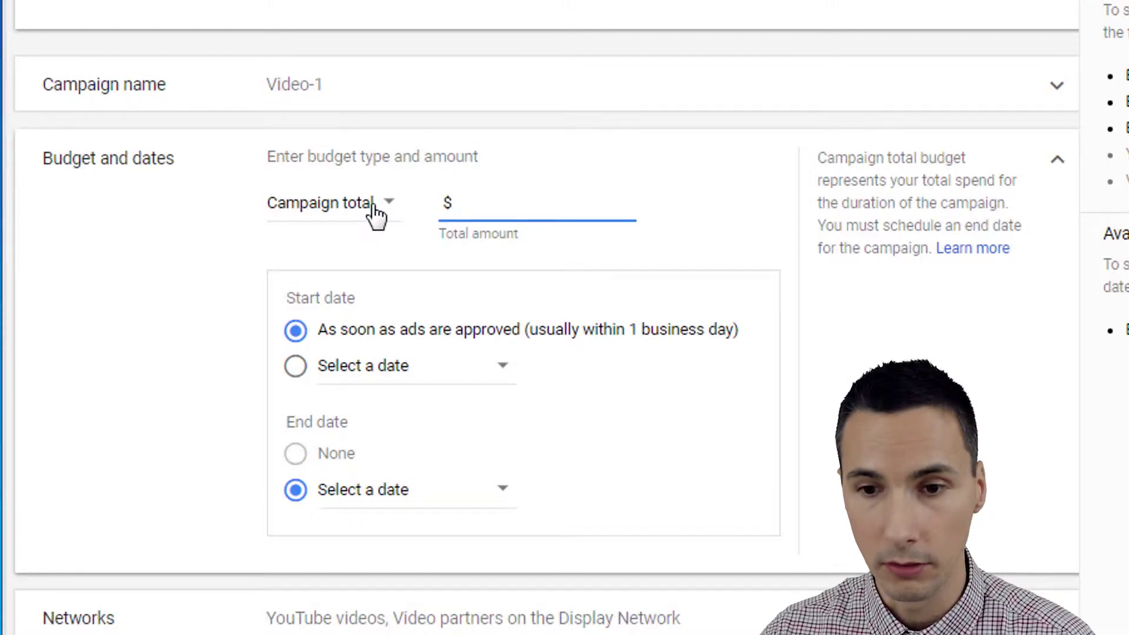
# Keep Campaign total and enter 100 as the Video-1 total amount, leaving the end date unpicked
pyautogui.click(376, 212)
pyautogui.click(254, 262)
pyautogui.click(500, 195)
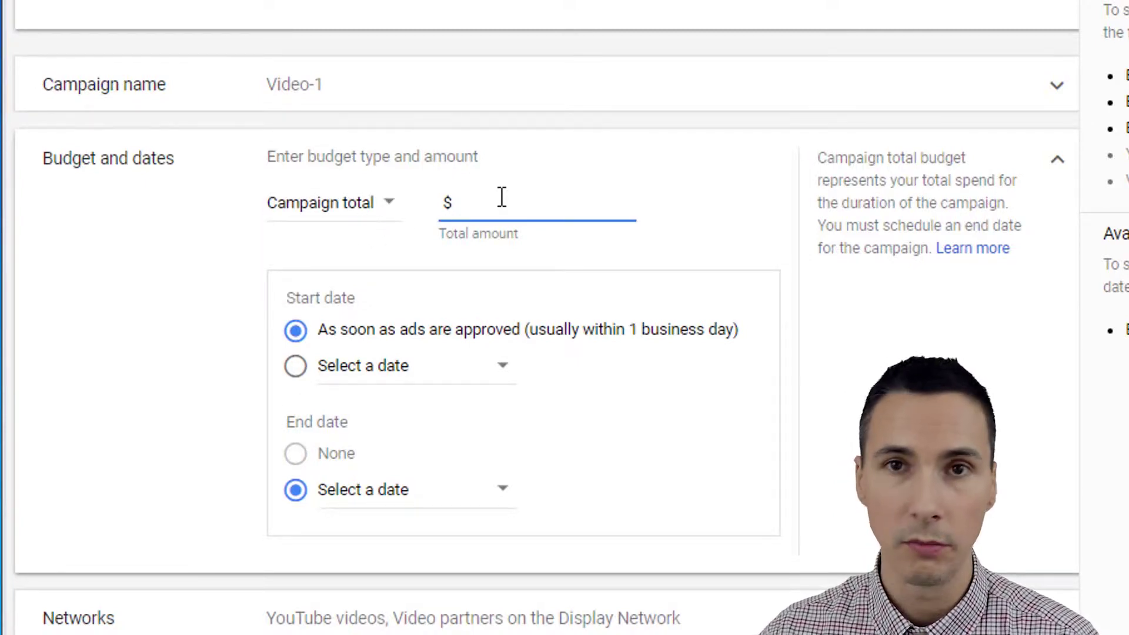
pyautogui.write('100')
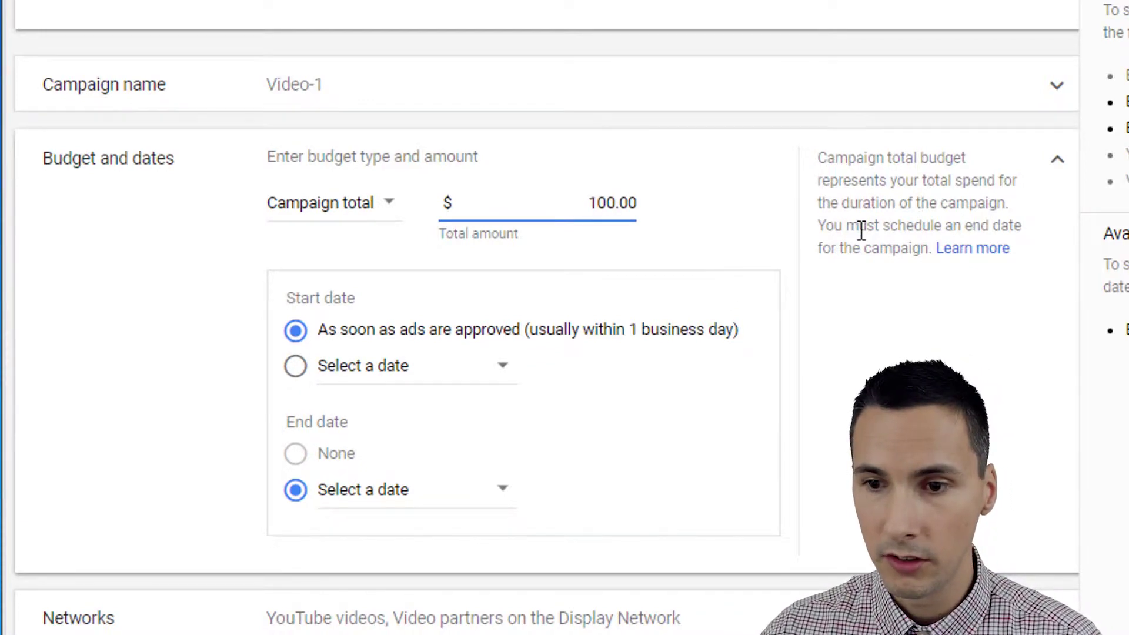
pyautogui.moveTo(818, 226); pyautogui.dragTo(1028, 238)
pyautogui.click(345, 491)
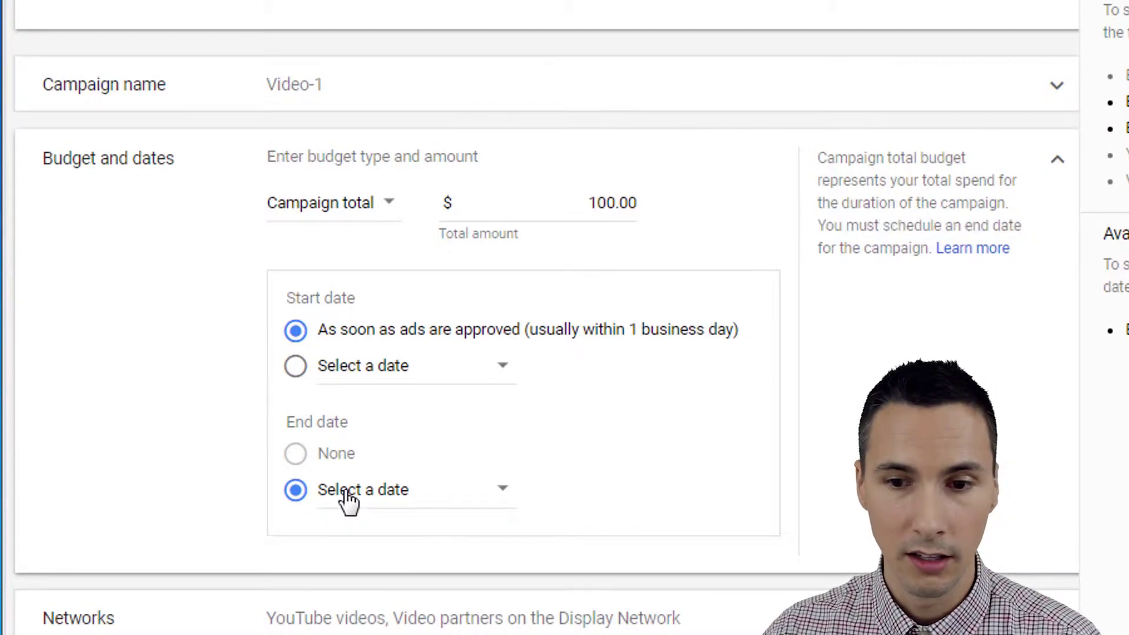
pyautogui.click(660, 494)
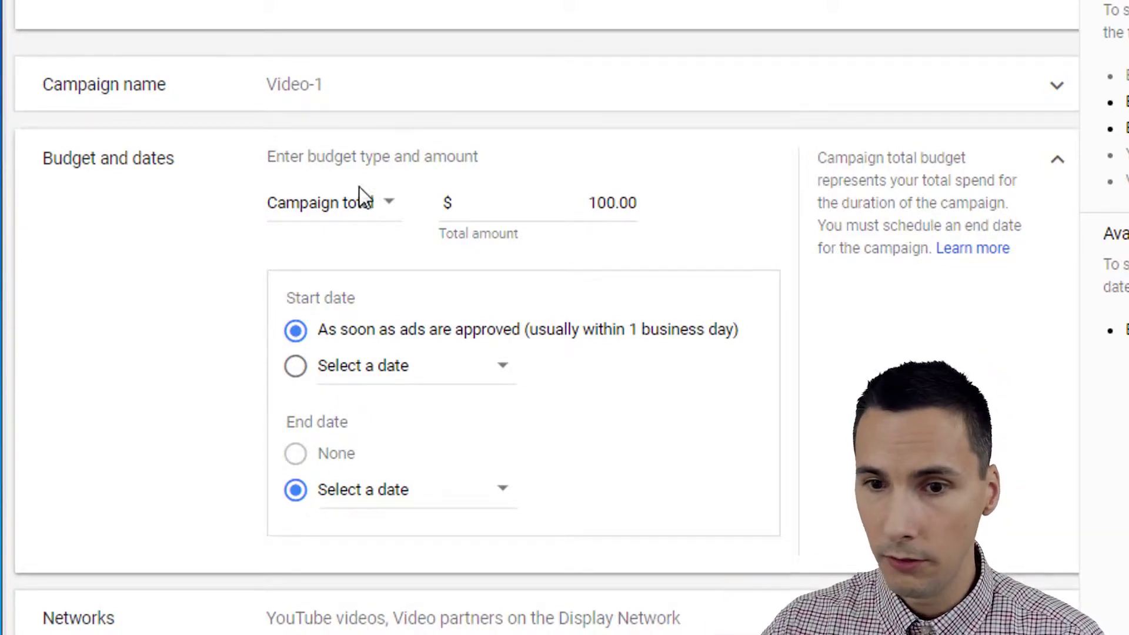
# Switch the Video-1 $100.00 budget back to Daily with no end date and Standard delivery
pyautogui.click(355, 211)
pyautogui.click(347, 229)
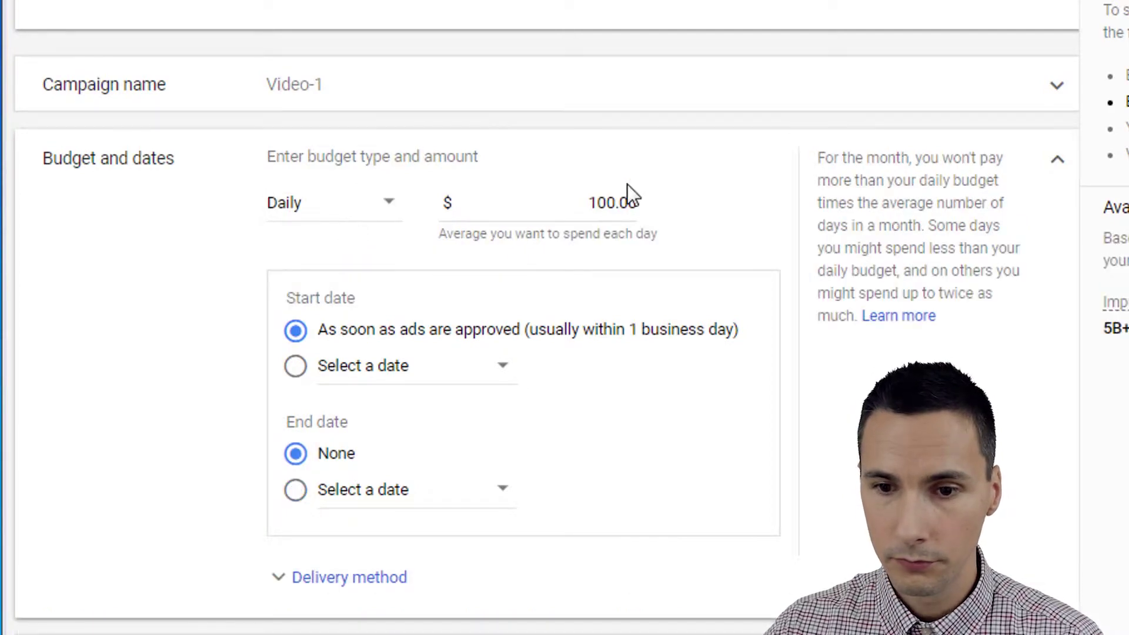
pyautogui.scroll(-1, 378, 580)
pyautogui.click(378, 578)
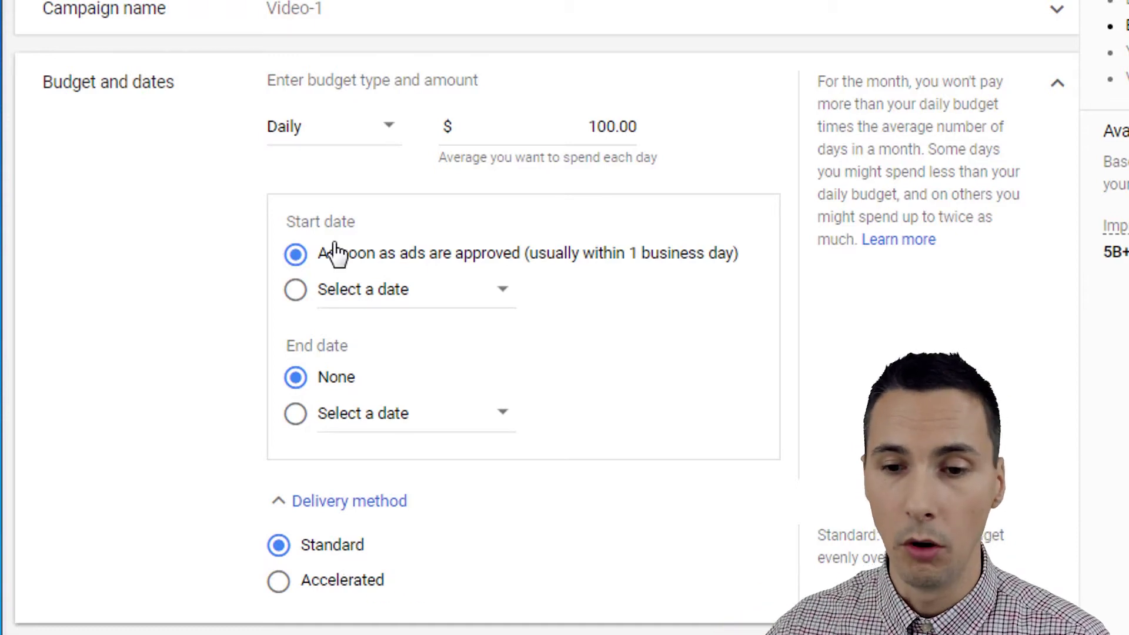
pyautogui.click(369, 517)
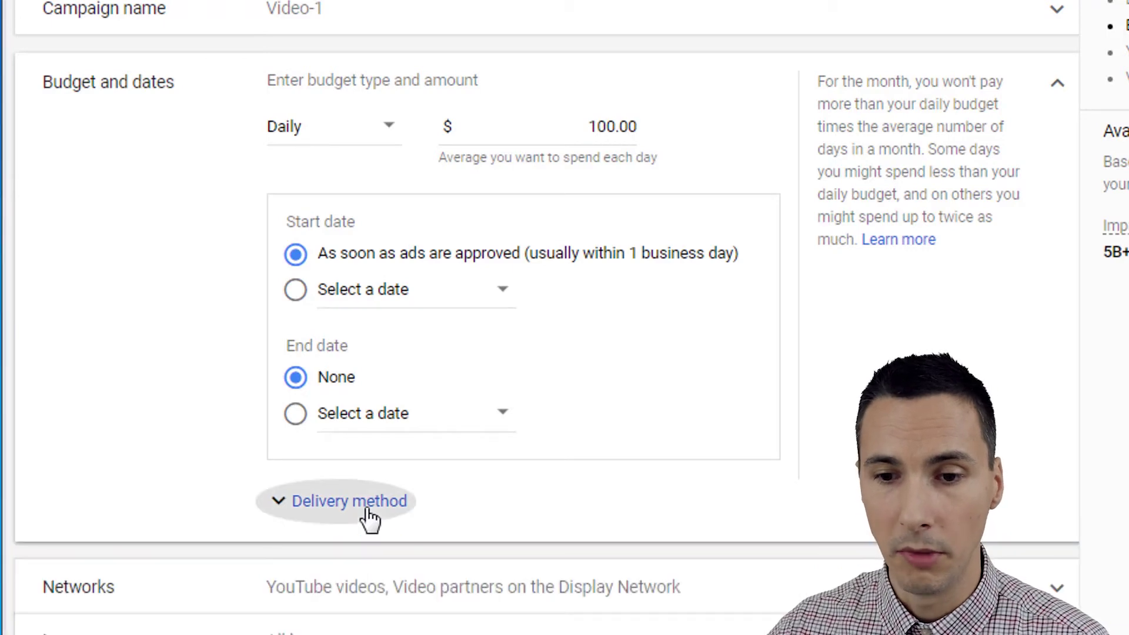
pyautogui.click(369, 517)
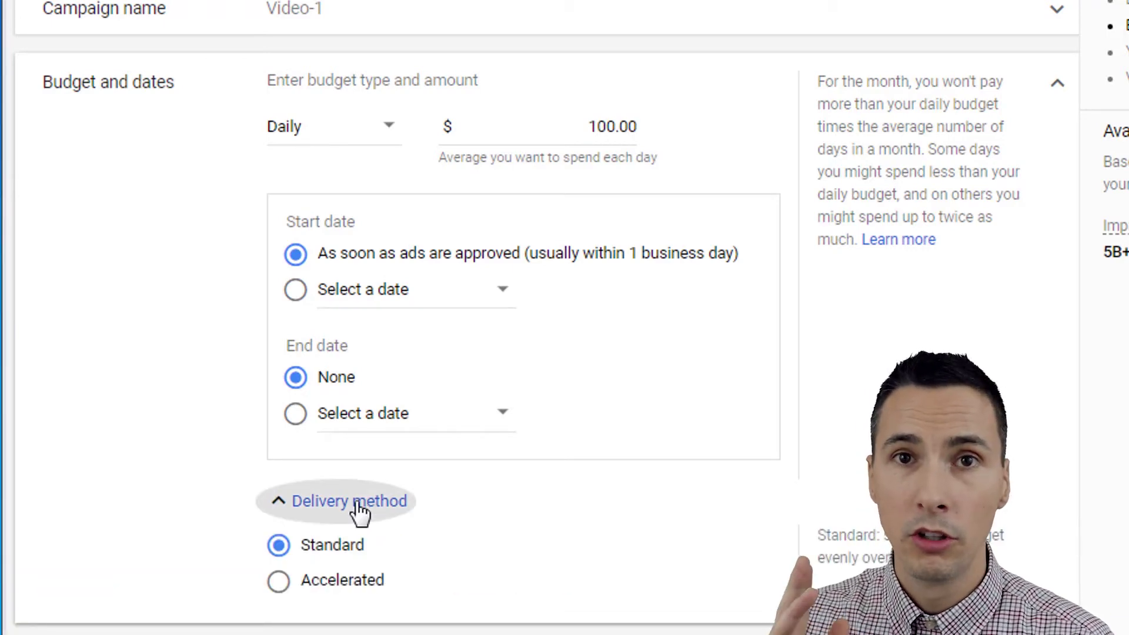